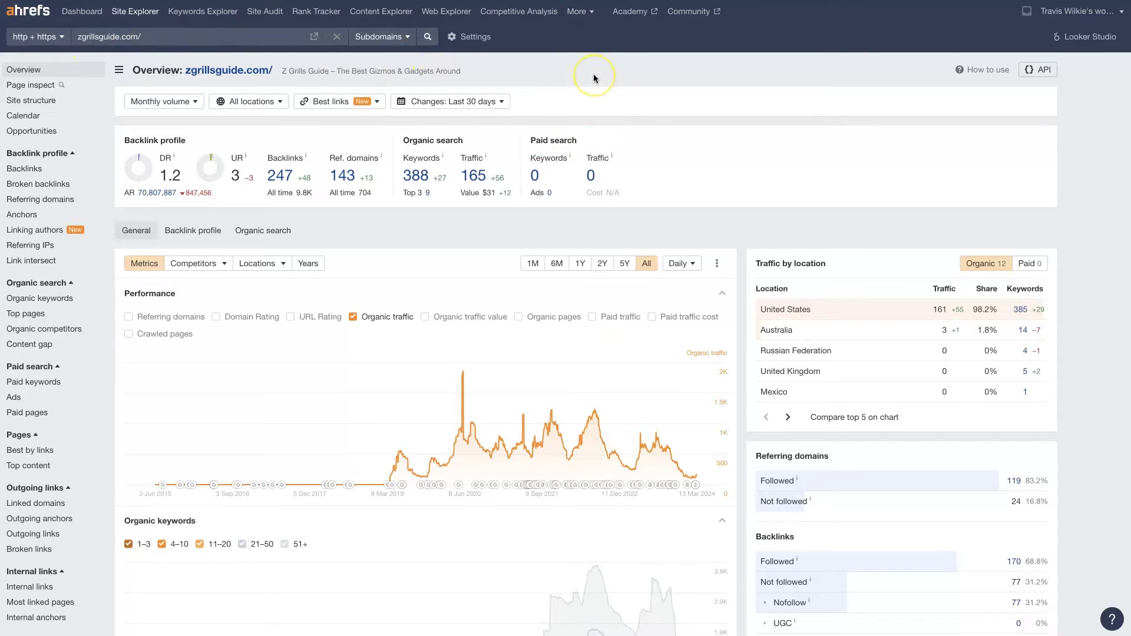
Scroll through the zgrillsguide.com Overview report to review its metrics and competitors
scroll(939, 243, down, 8)
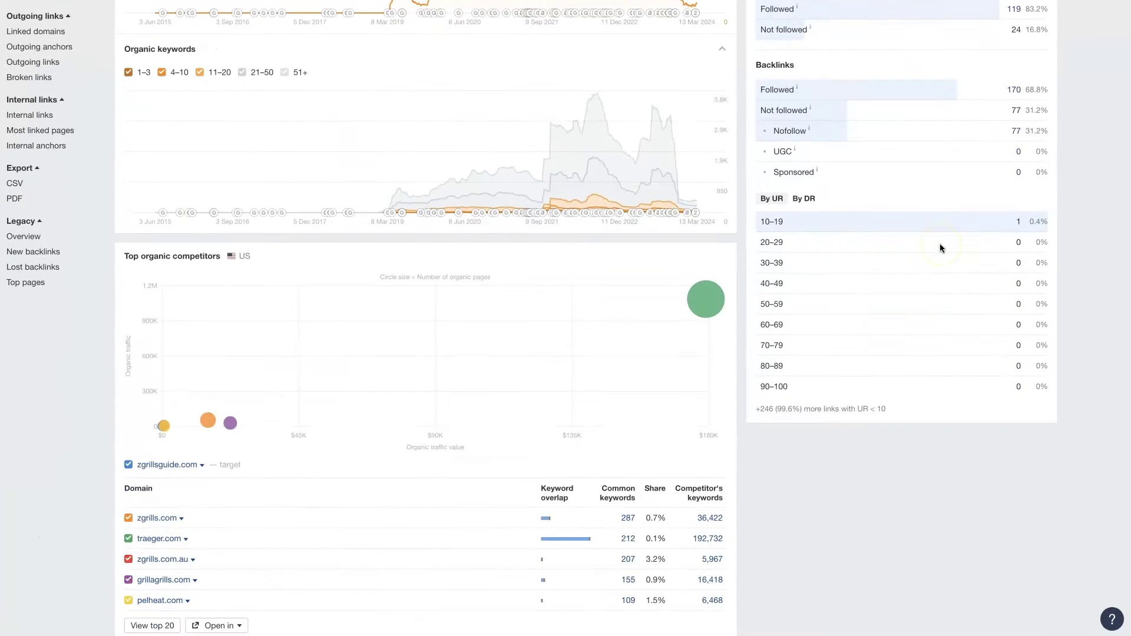
scroll(939, 242, up, 8)
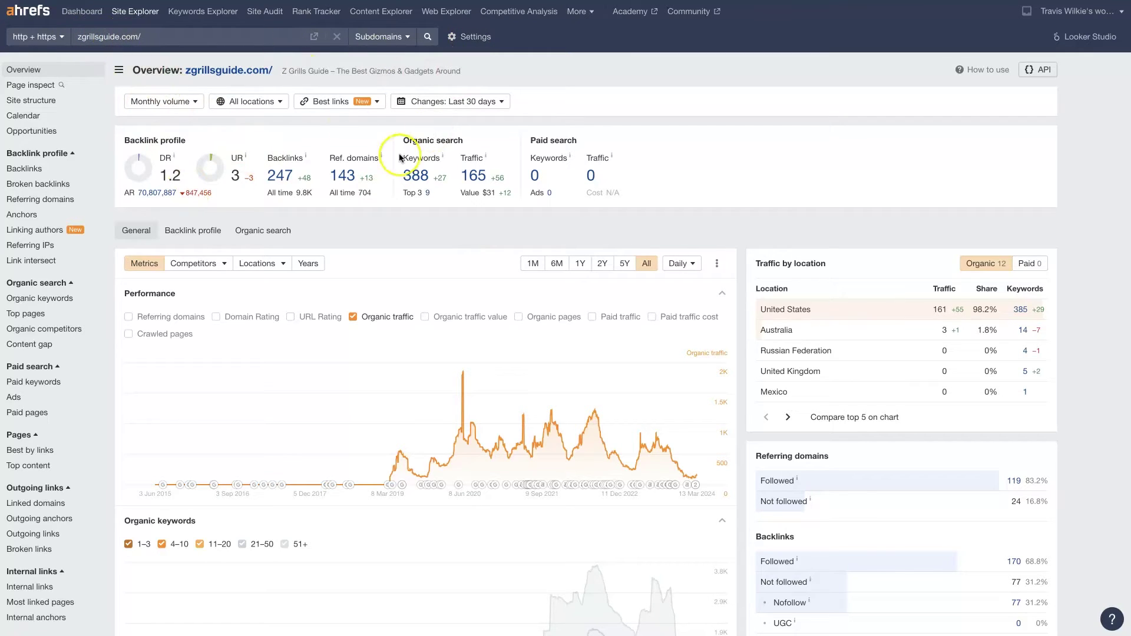
mouse_move(403, 422)
scroll(403, 420, down, 5)
scroll(403, 421, up, 5)
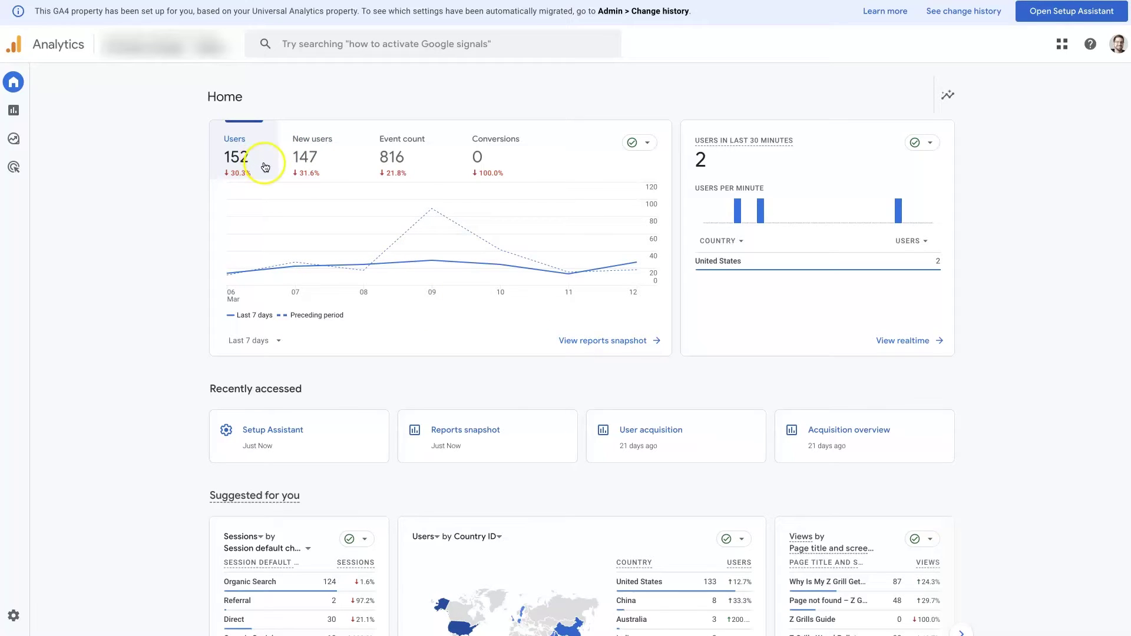
Scroll the GA4 home report to review users, sessions by channel and insights
scroll(304, 228, down, 4)
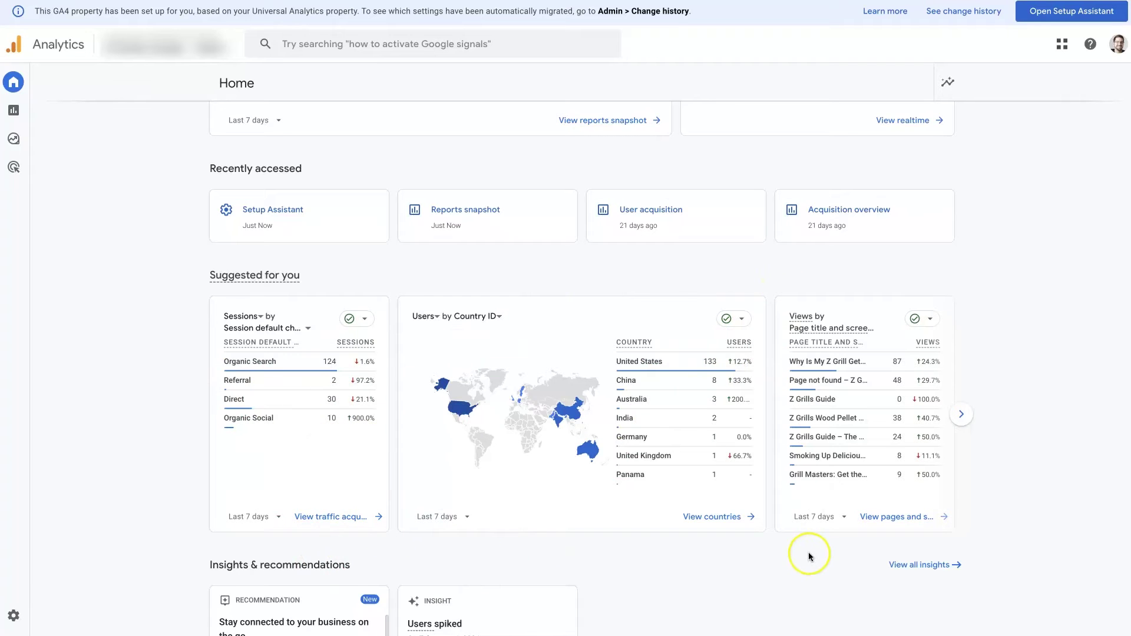
scroll(808, 554, down, 5)
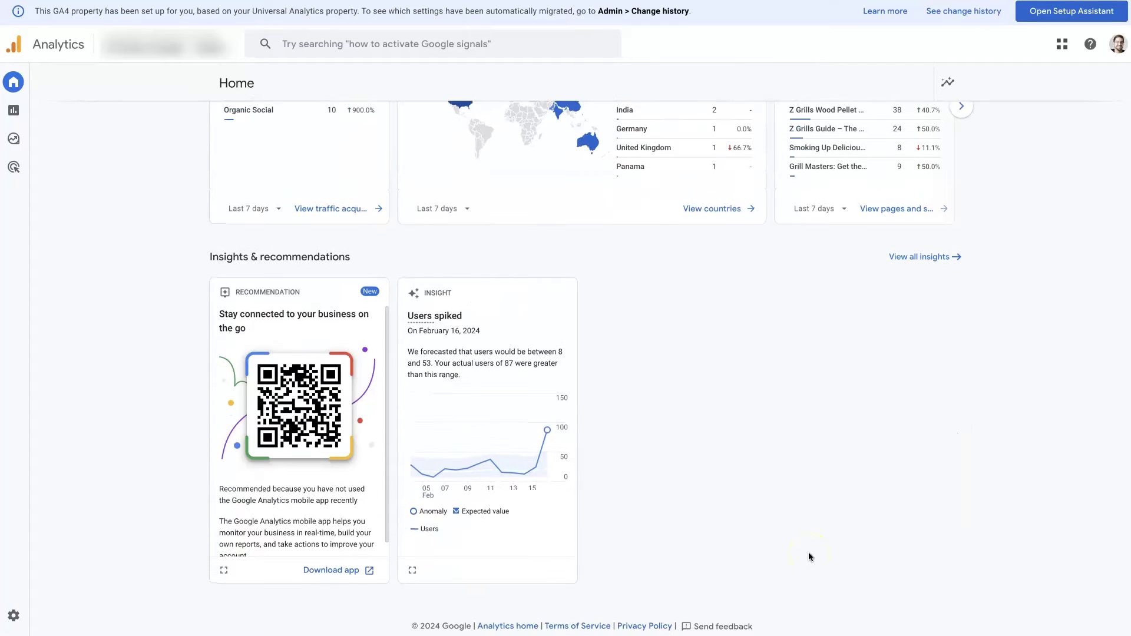
scroll(808, 557, up, 9)
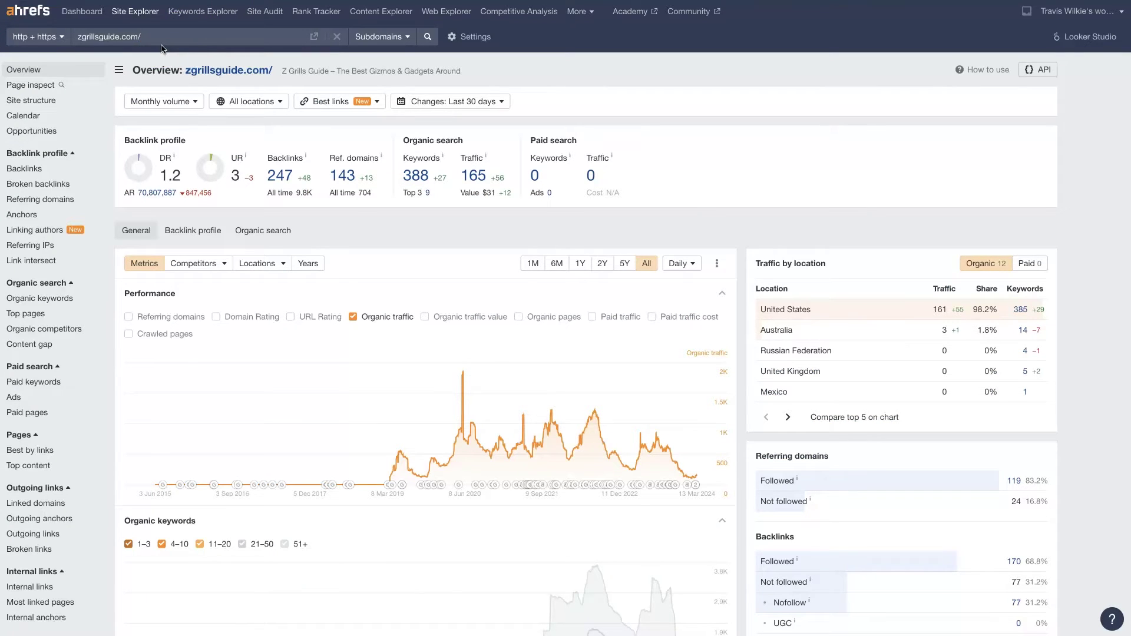
Look up 'pellet grills' in Keywords Explorer, opened in a new tab
right_click(206, 11)
click(225, 18)
click(591, 62)
click(203, 11)
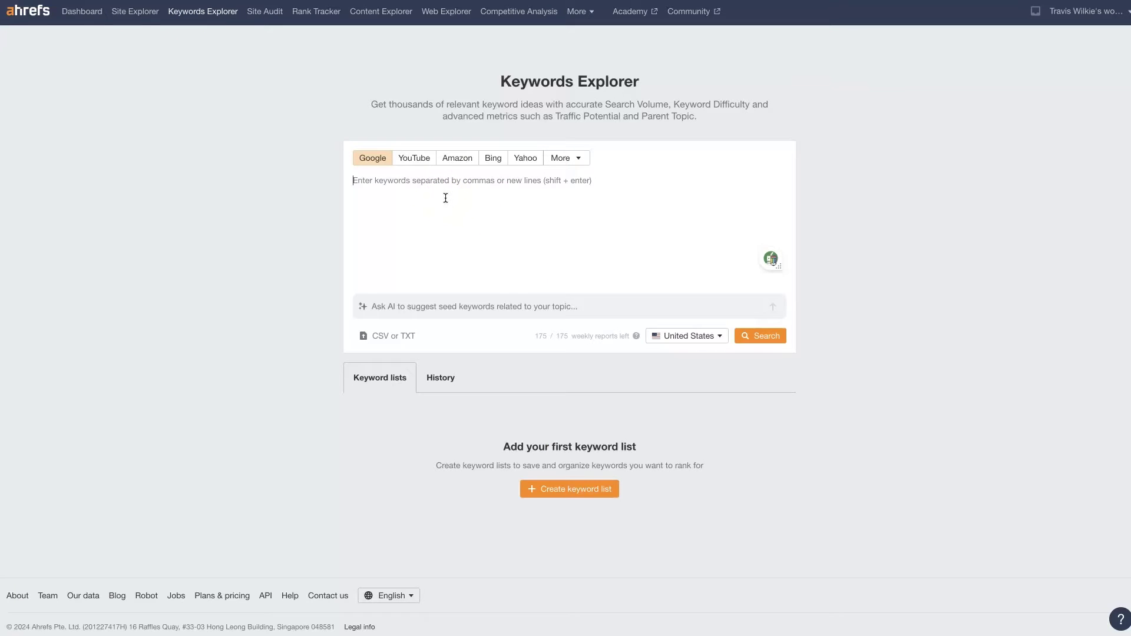
text(pellet )
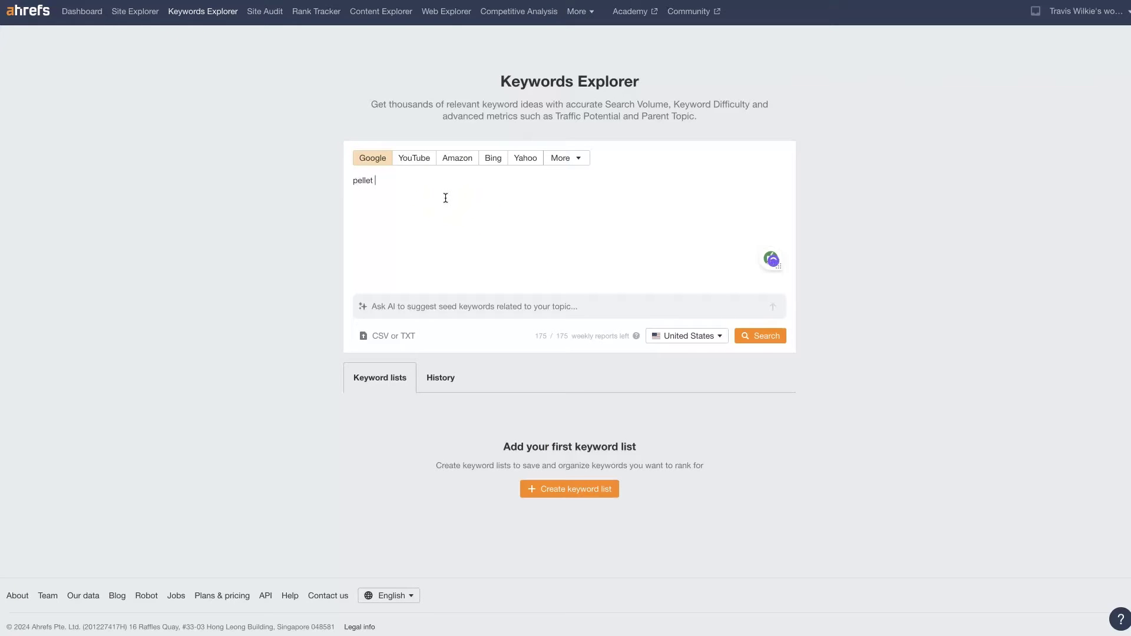
text(grills)
click(762, 340)
mouse_move(510, 192)
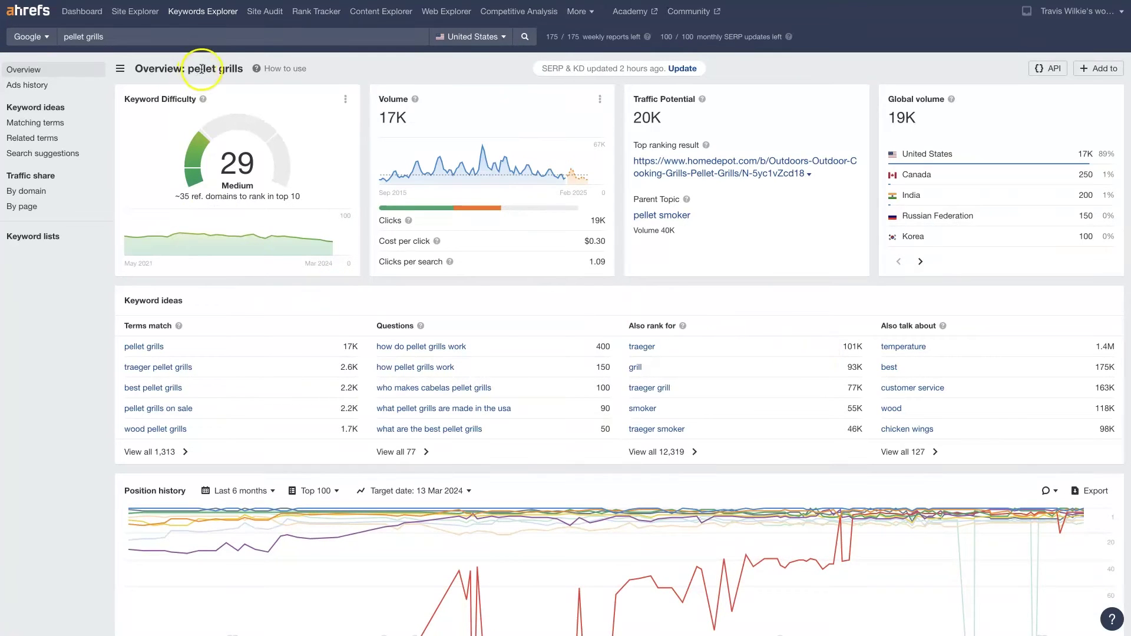
Copy the traeger.com address from the pellet grills position history legend
scroll(330, 337, down, 9)
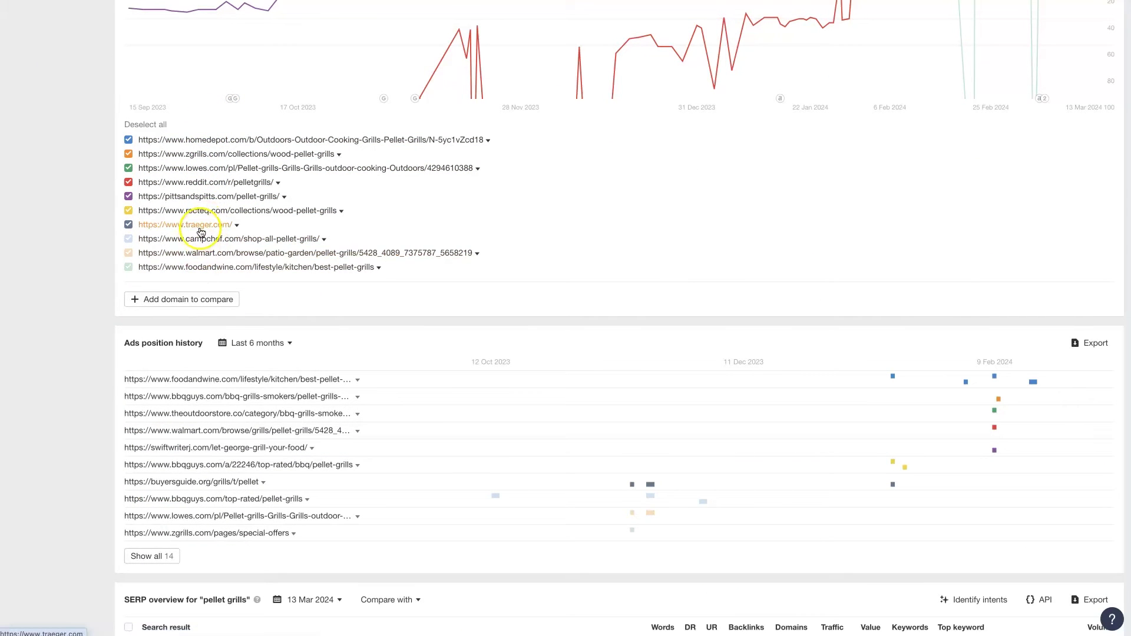
drag(253, 227, 140, 227)
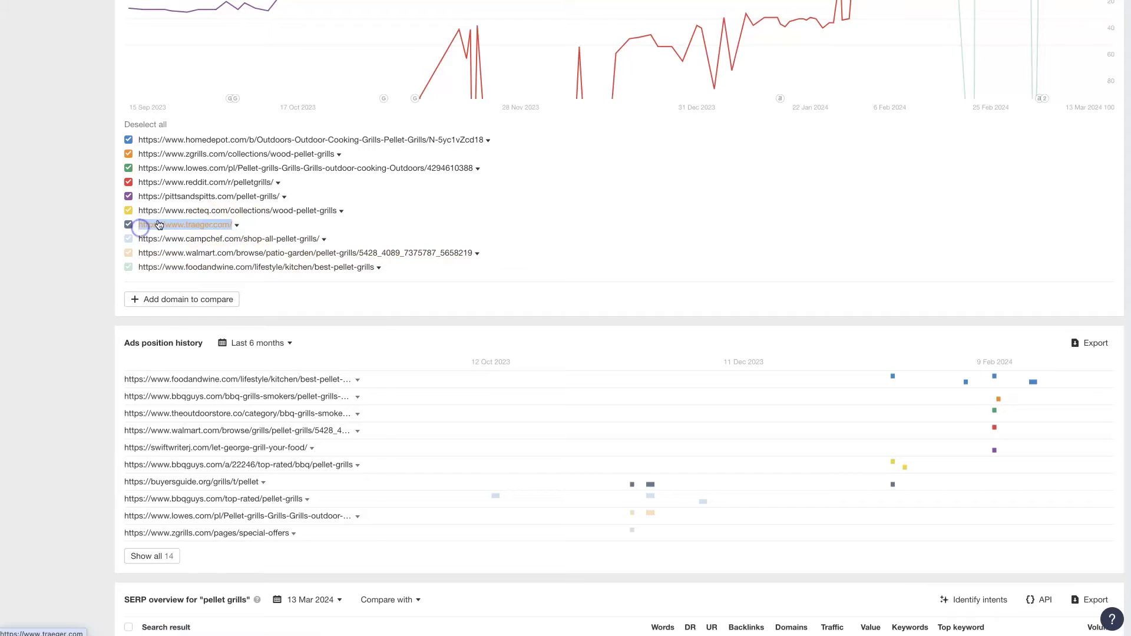
right_click(140, 227)
click(206, 319)
Paste traeger.com into Site Explorer and run its site analysis
scroll(247, 214, up, 9)
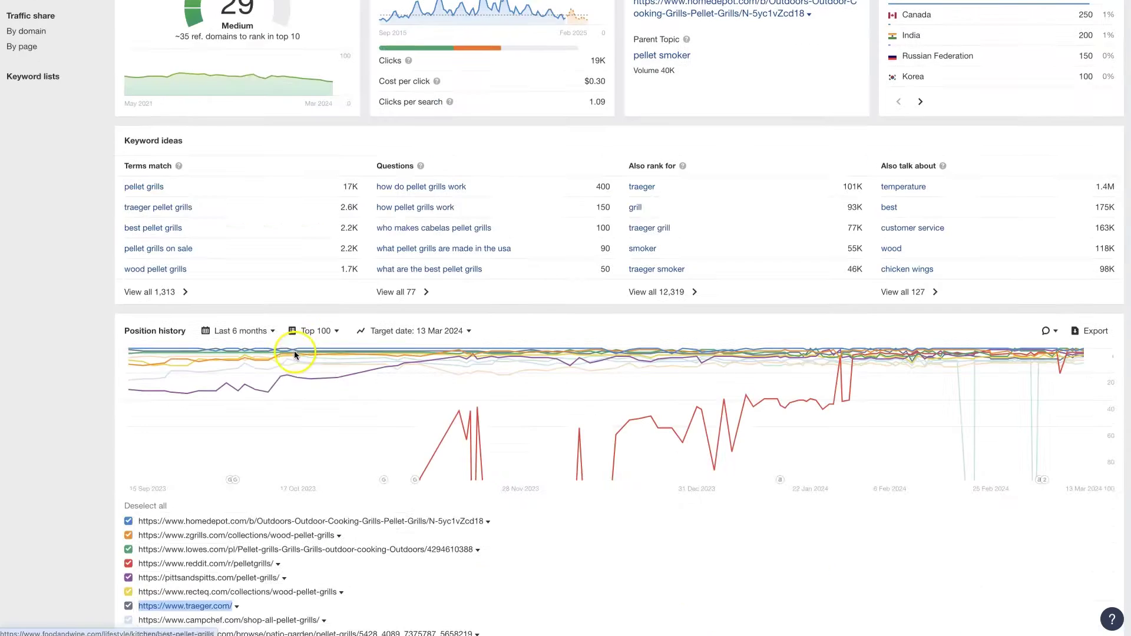
triple_click(163, 37)
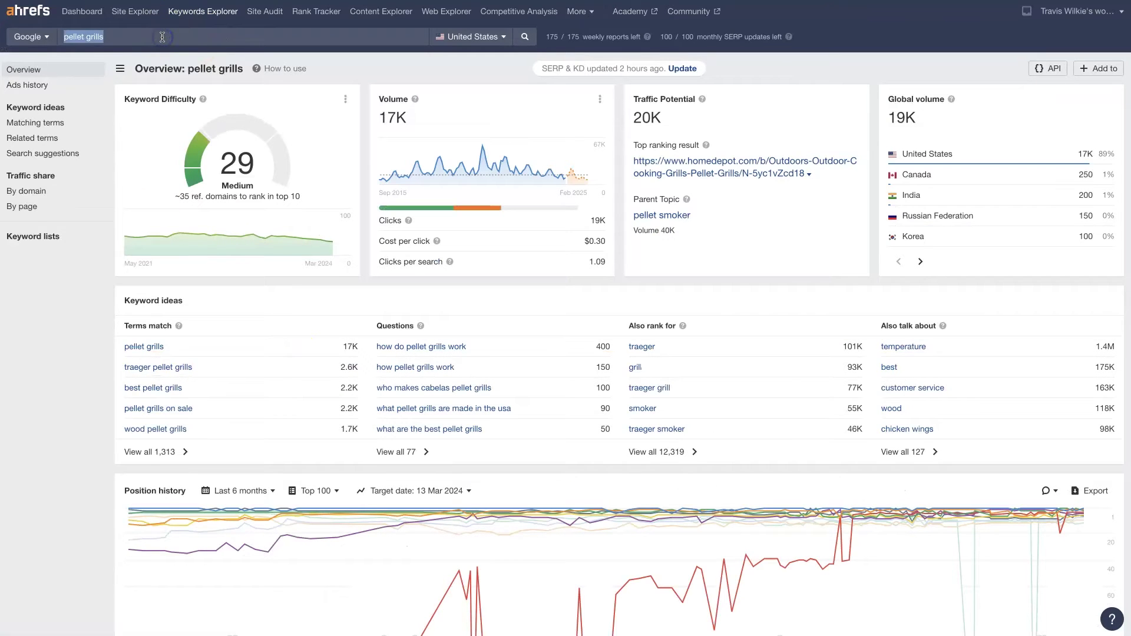
key(ctrl+v)
key(Return)
triple_click(159, 36)
key(ctrl+v)
click(428, 36)
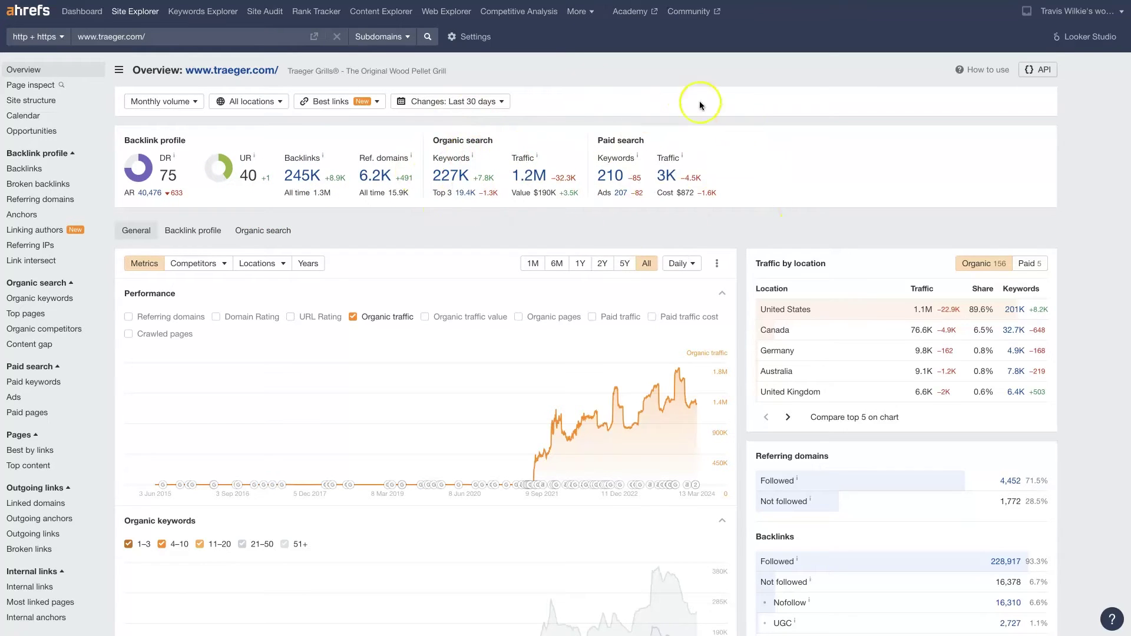
Open traeger.com's 227K organic keywords report in a new tab
click(1089, 216)
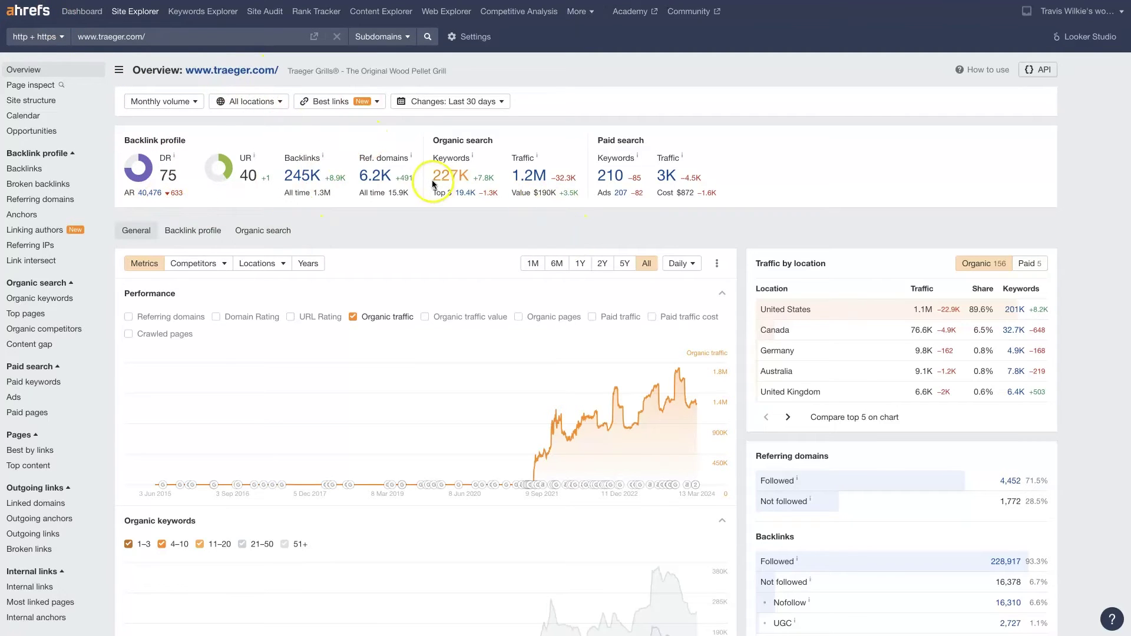
right_click(451, 176)
click(469, 237)
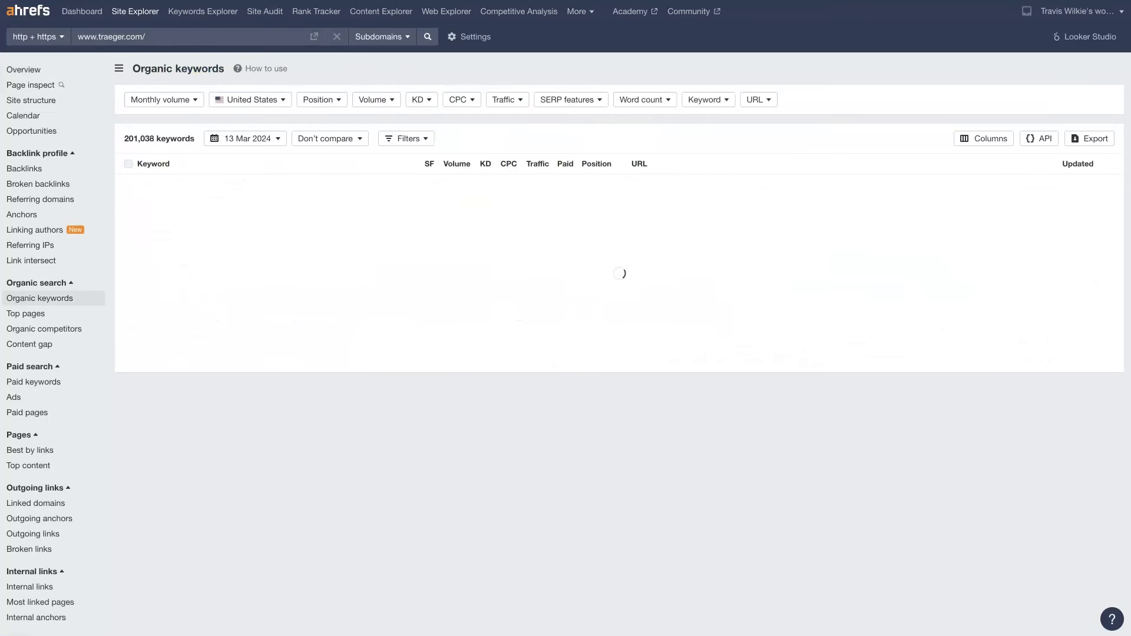
Scroll the traeger.com keywords table, then open and cancel the CSV export options
scroll(235, 245, down, 15)
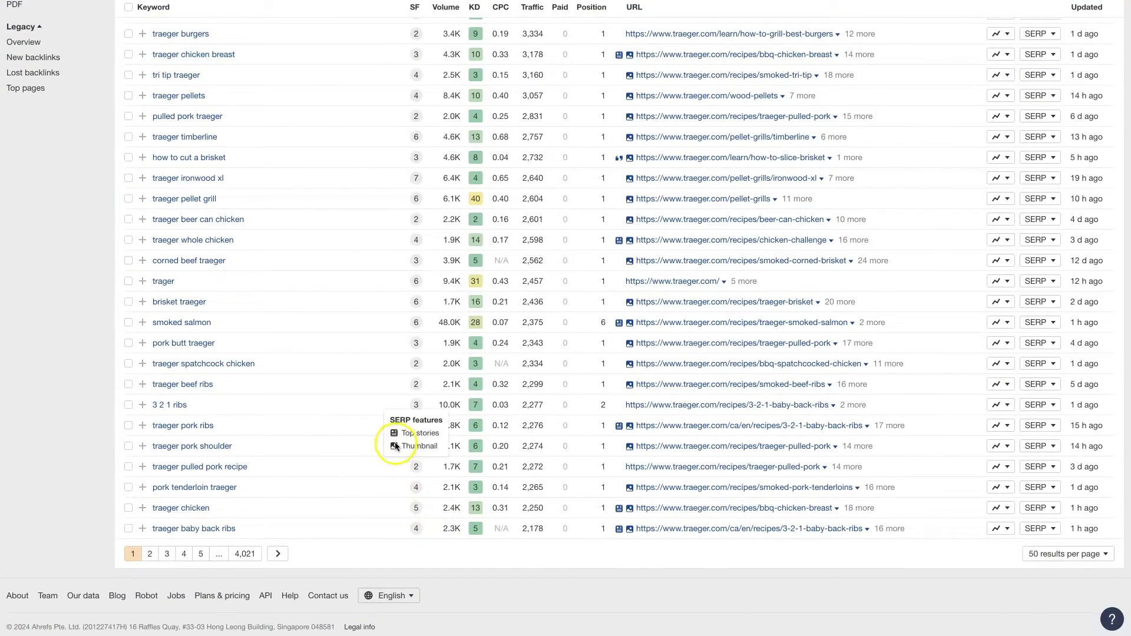
scroll(392, 445, up, 15)
click(1095, 139)
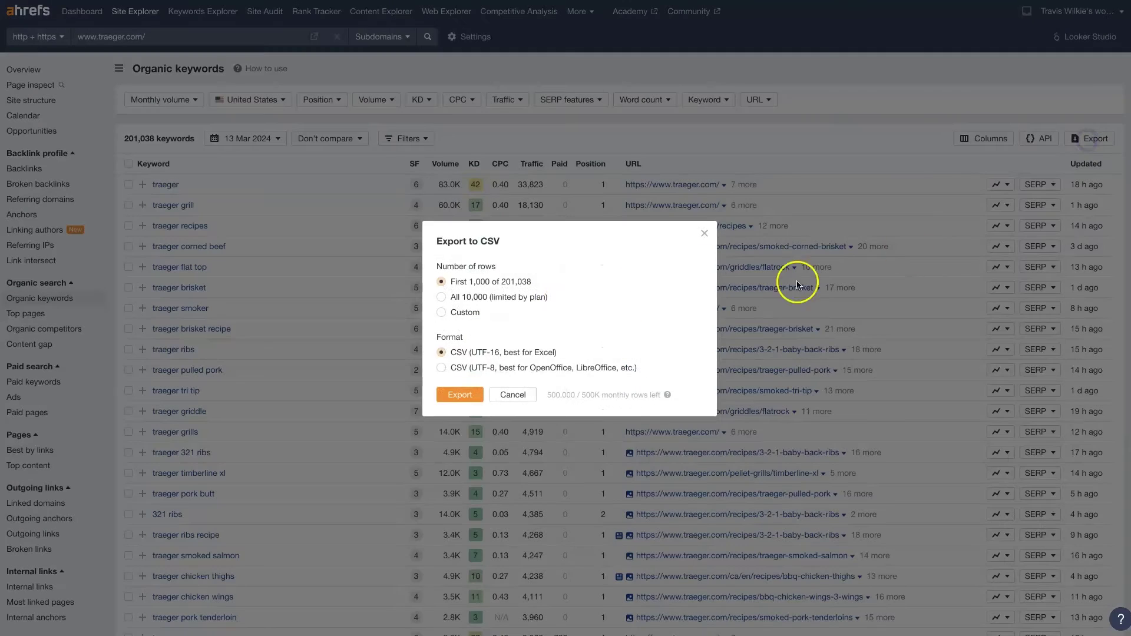
click(705, 236)
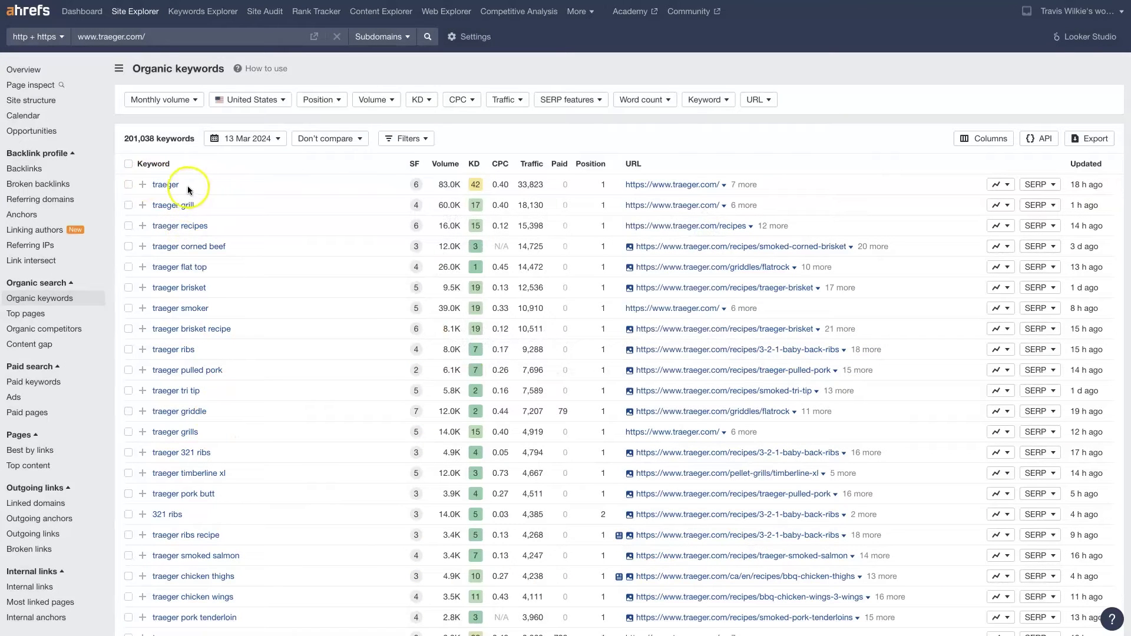
Tick and untick the 'traeger' keyword row, then return to the site Overview
click(128, 185)
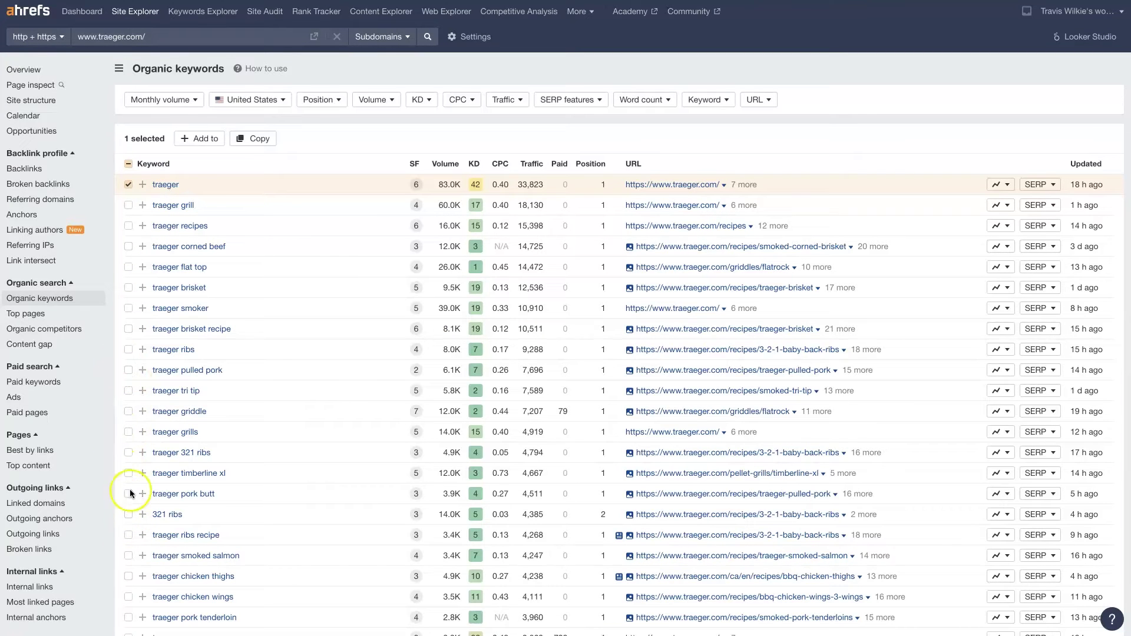
click(128, 185)
scroll(449, 411, down, 10)
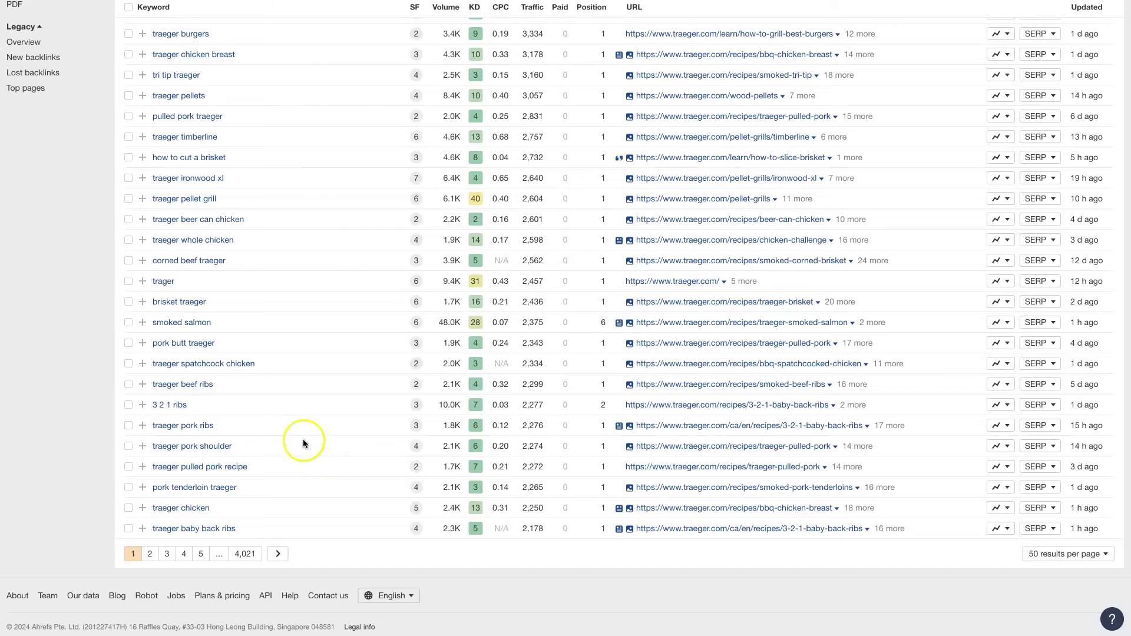
scroll(359, 377, up, 10)
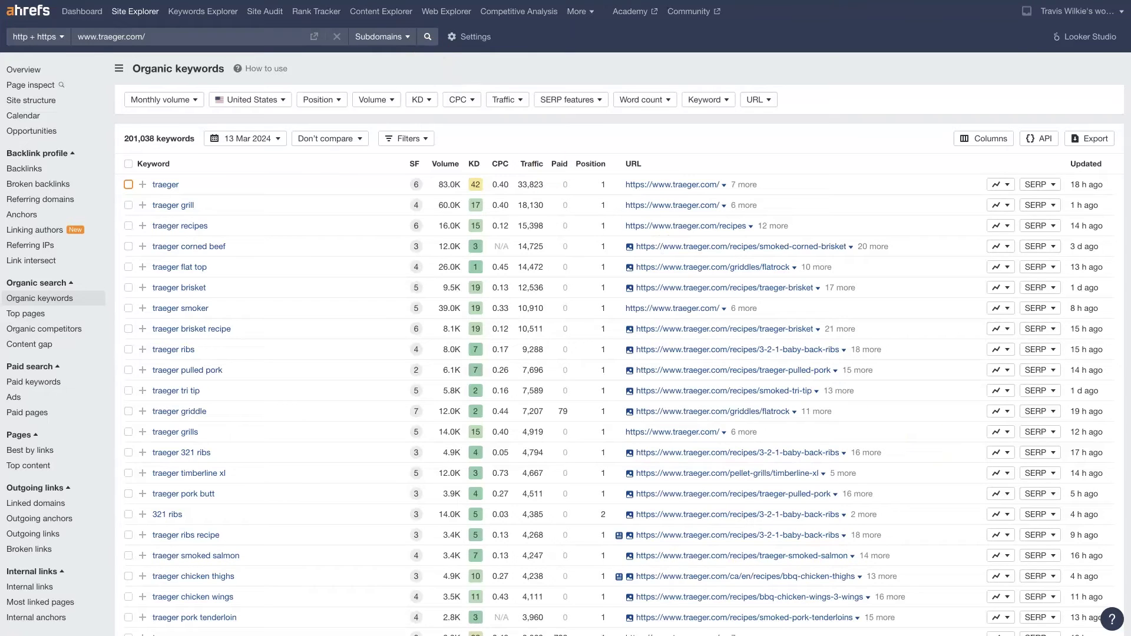
click(427, 36)
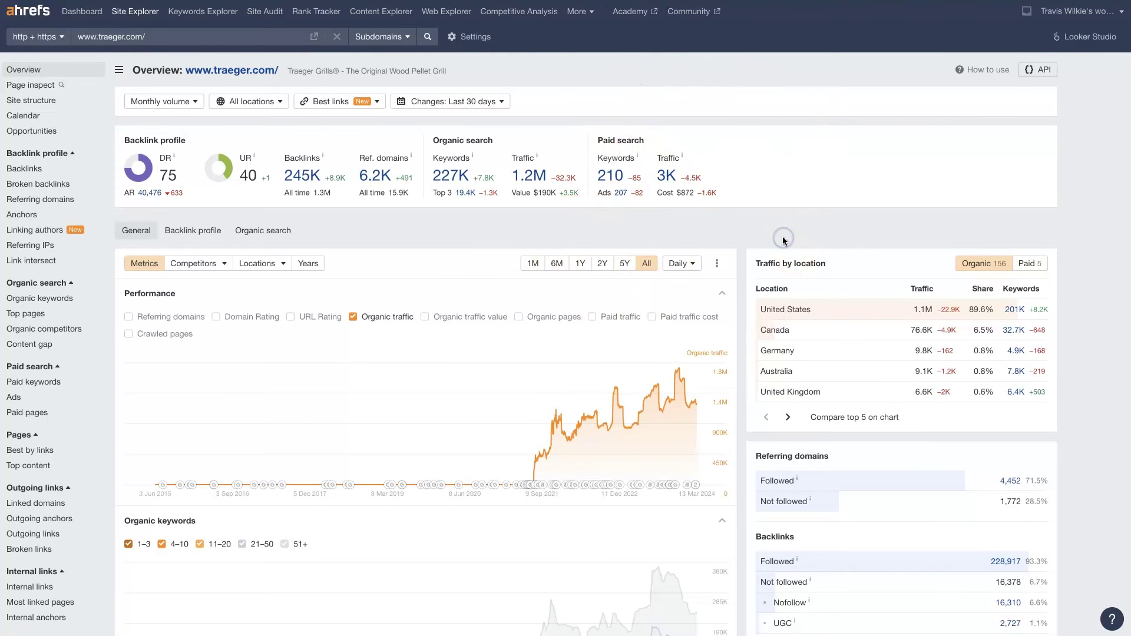
Open traeger.com's 210 paid keywords report in a new tab and view its Ads list
right_click(614, 175)
click(639, 182)
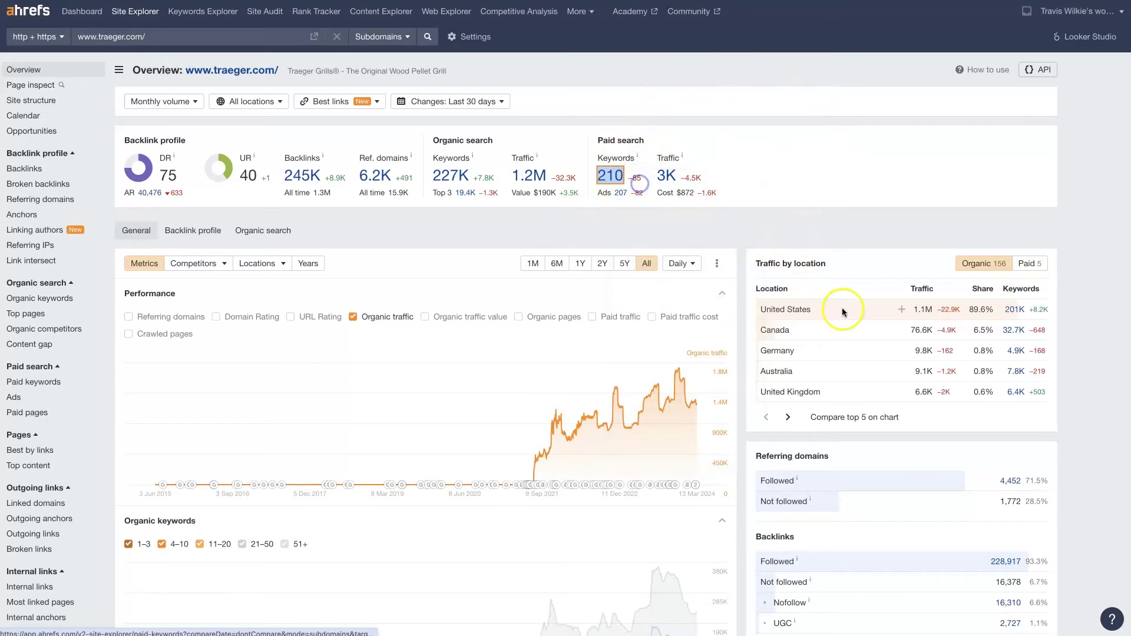
key(ctrl+Tab)
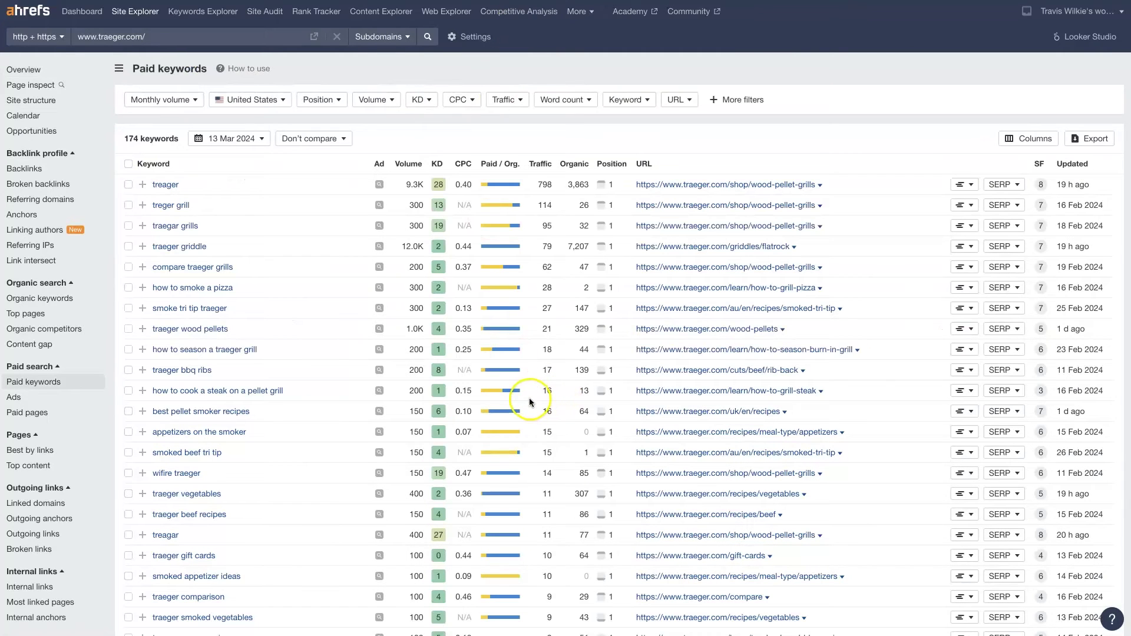
click(21, 397)
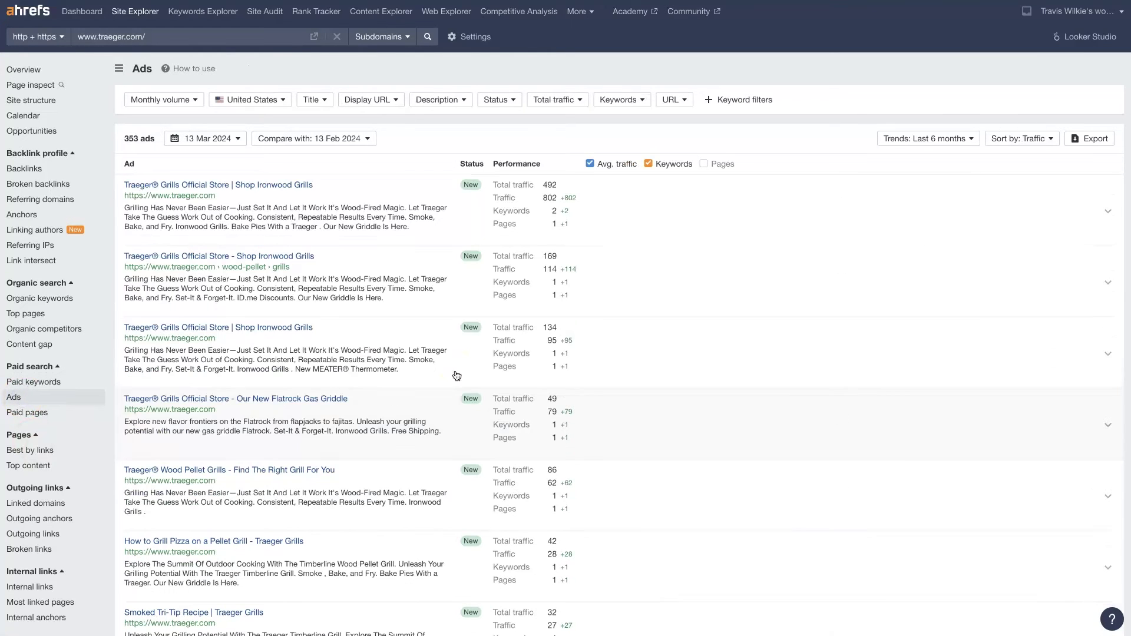
Scroll through traeger.com's 353 ads in the Ads report
scroll(917, 454, down, 10)
scroll(919, 460, up, 6)
scroll(918, 460, up, 5)
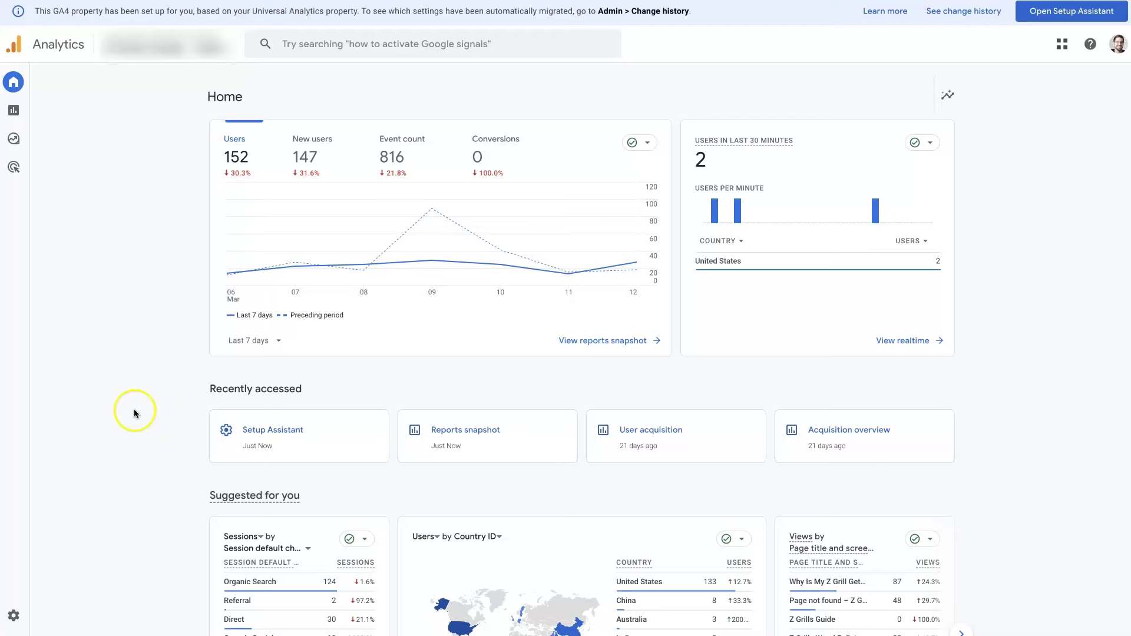
Scroll the GA4 home report down to the Suggested cards and back up
scroll(1003, 404, down, 5)
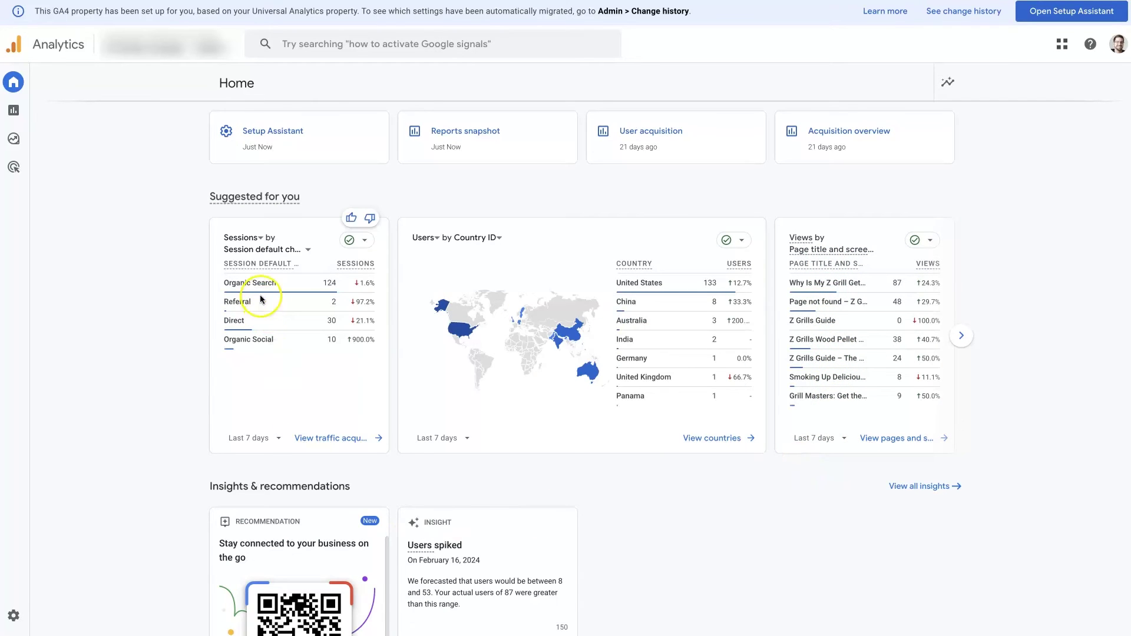
scroll(295, 324, up, 5)
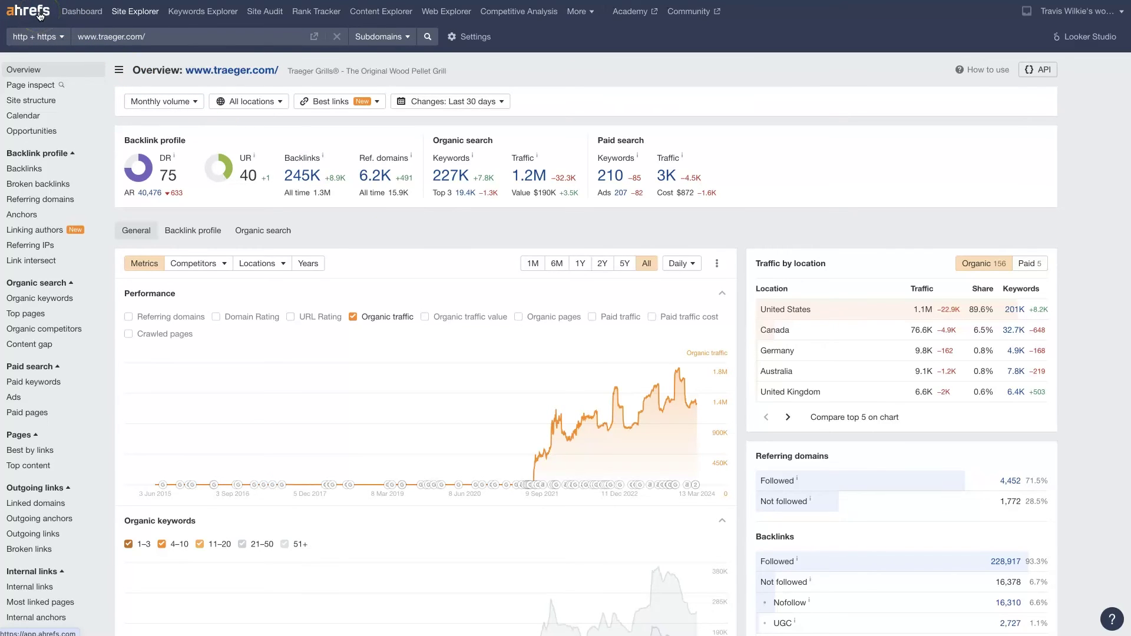
Reopen the traeger.com Organic keywords report from the Site Explorer sidebar
click(39, 298)
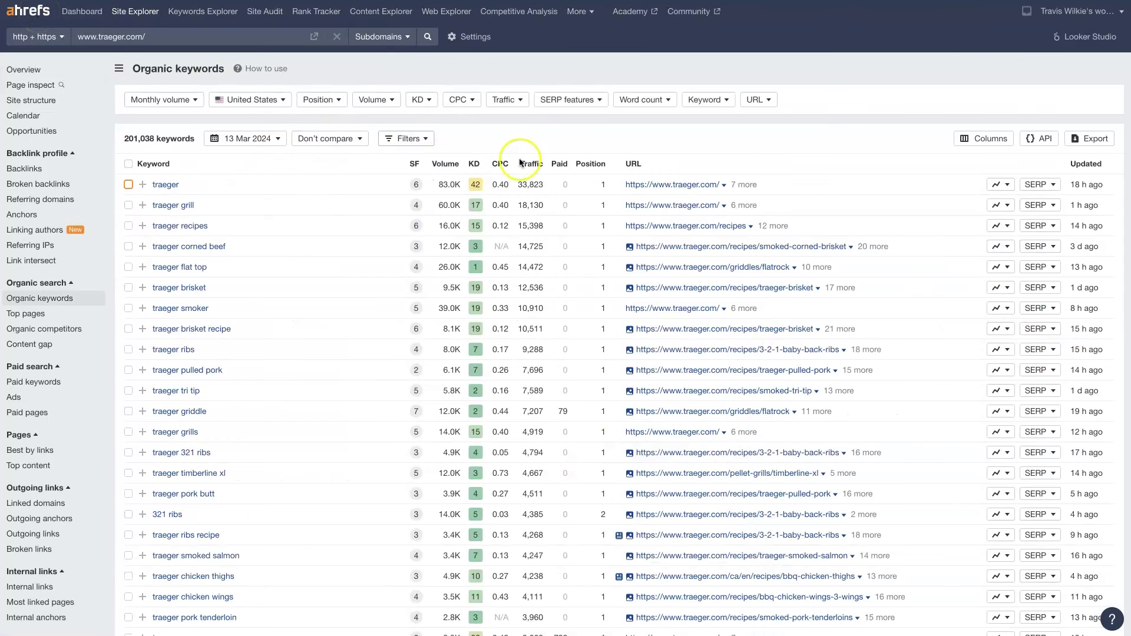